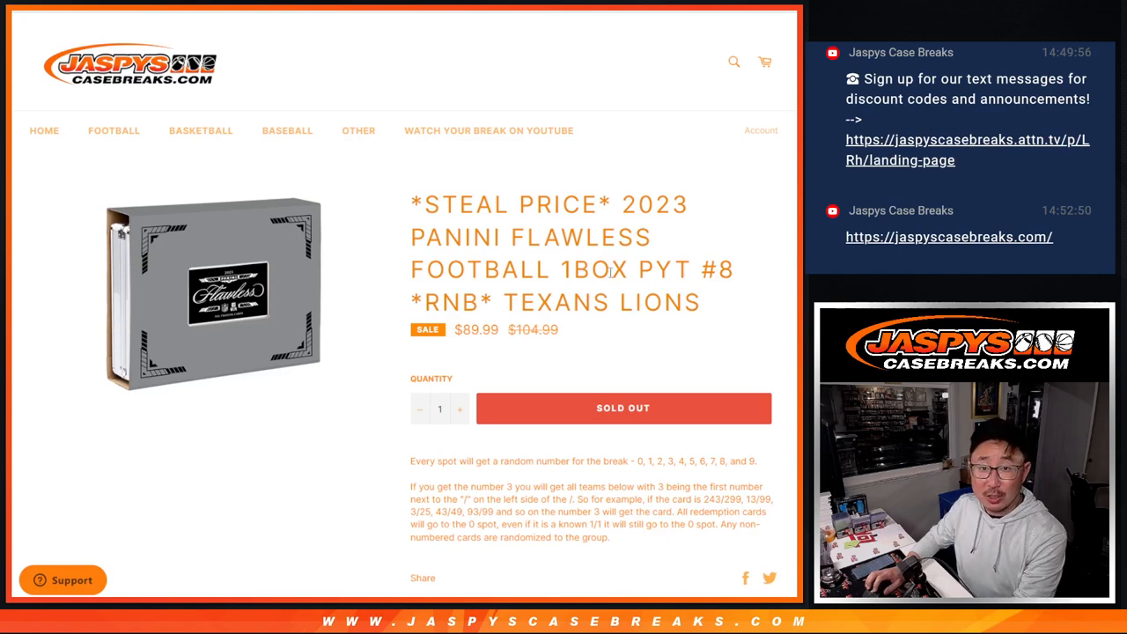
# - Review the team names and PYT #8 in the break title, then bring up the names randomizer
pyautogui.moveTo(505, 299); pyautogui.dragTo(705, 302)
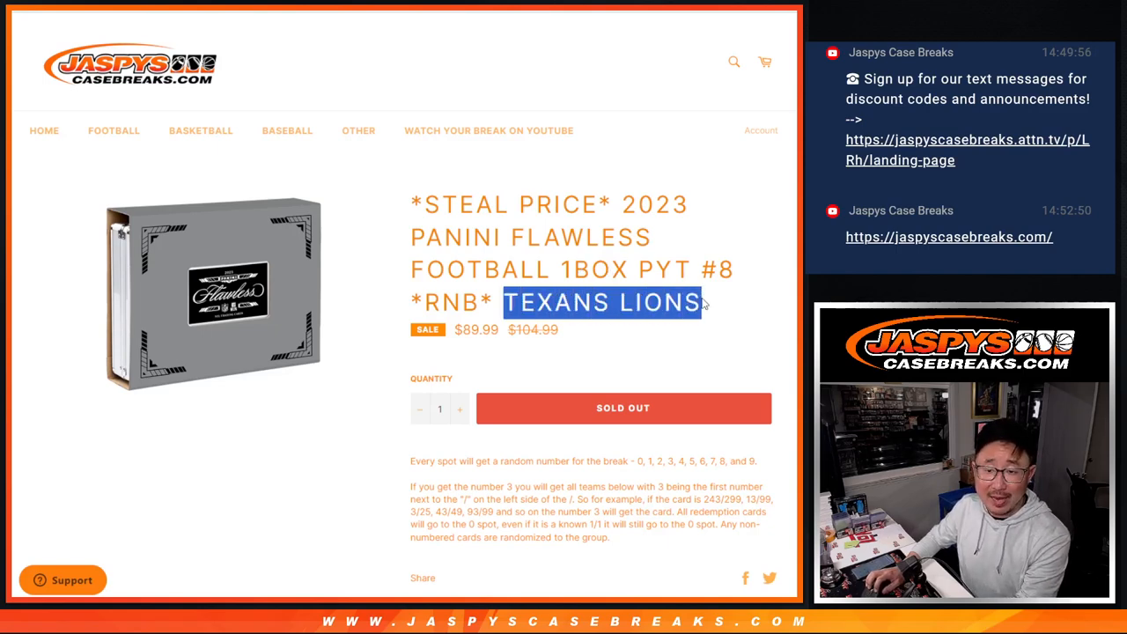
pyautogui.click(680, 290)
pyautogui.moveTo(639, 273); pyautogui.dragTo(746, 279)
pyautogui.click(746, 278)
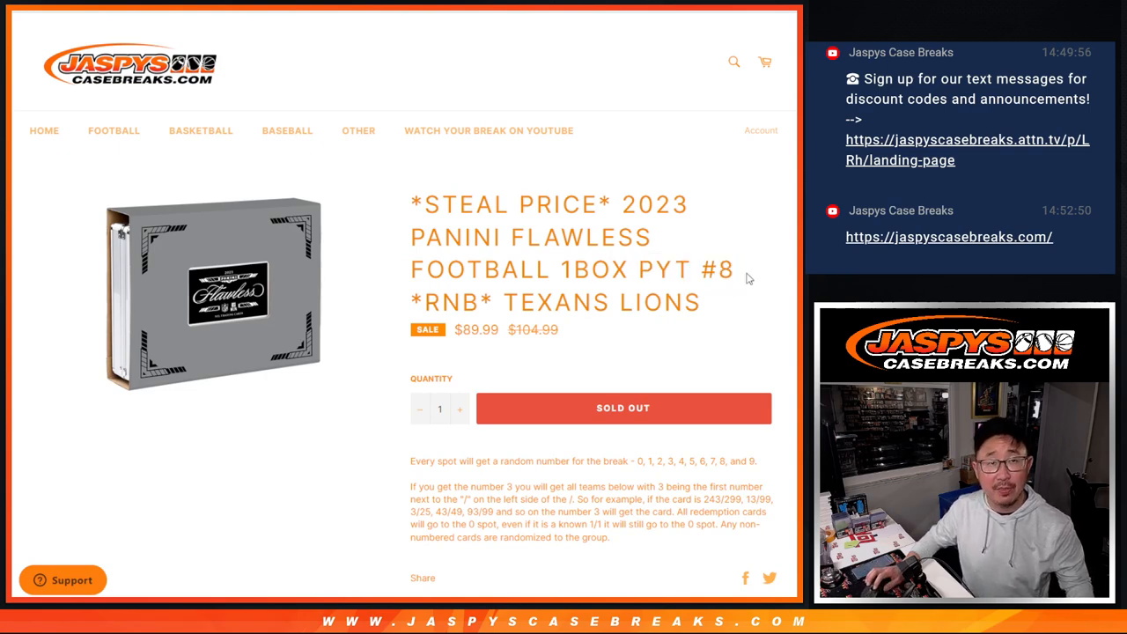
pyautogui.hotkey('ctrl', 'Tab')
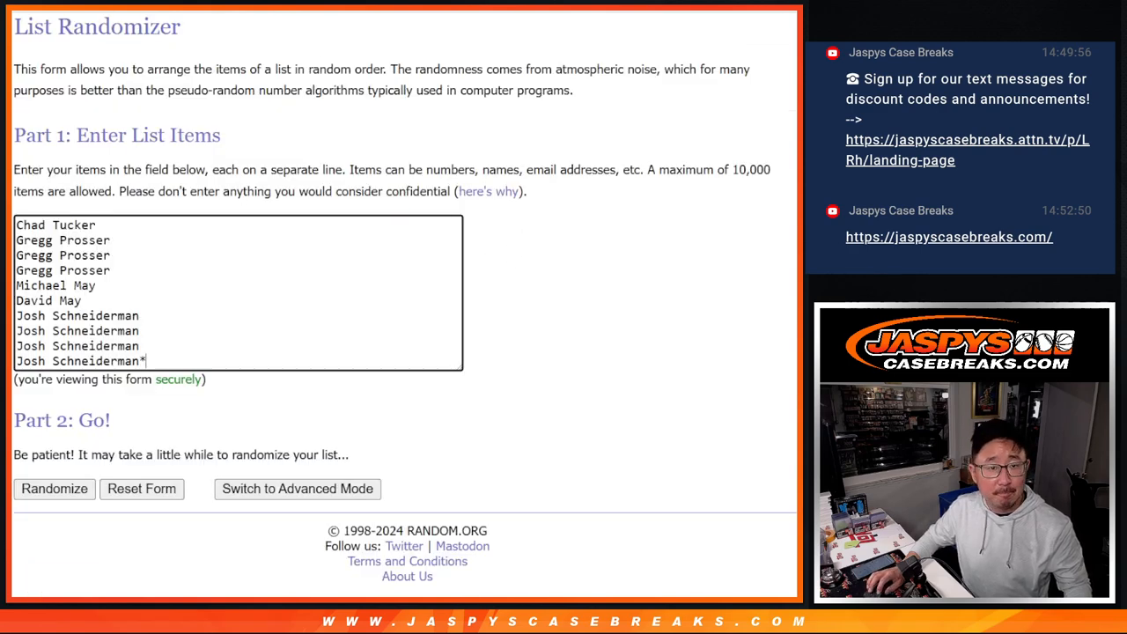
# - Roll two dice on the dice roller page and return to the names randomizer
pyautogui.hotkey('ctrl', 'Tab')
pyautogui.scroll(-2, 405, 308)
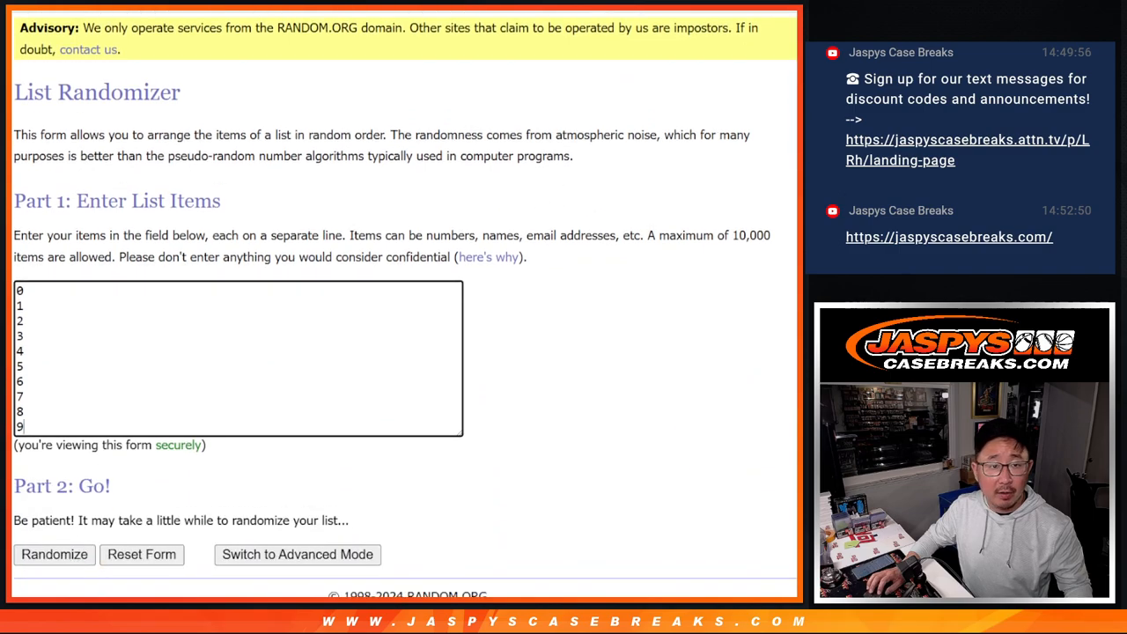
pyautogui.hotkey('ctrl', 'Tab')
pyautogui.click(50, 355)
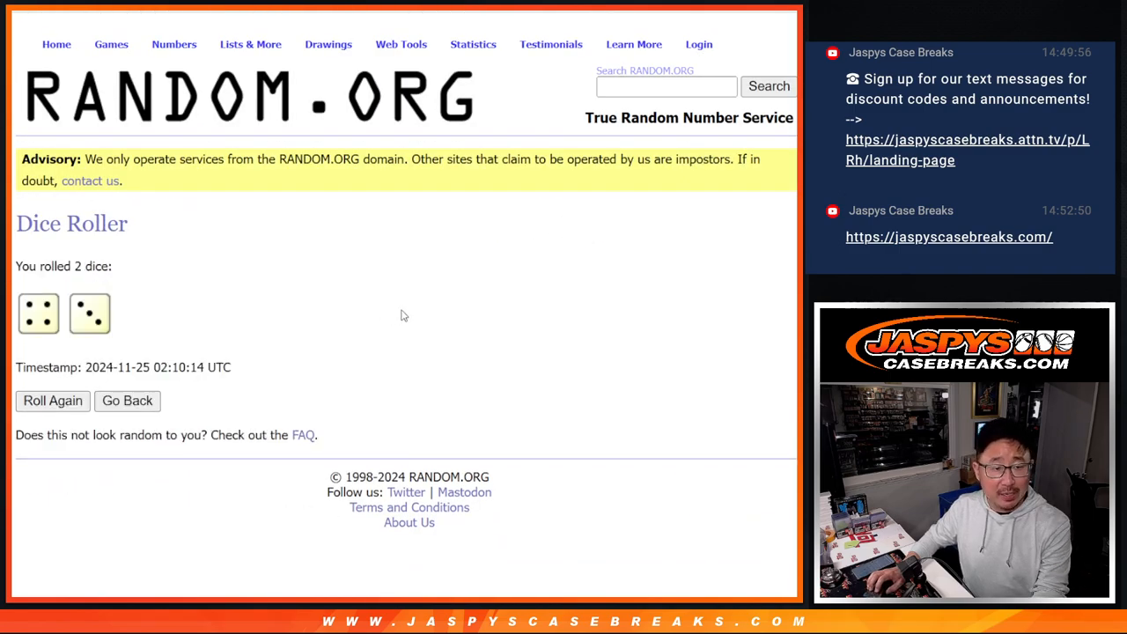
pyautogui.hotkey('ctrl', 'Tab')
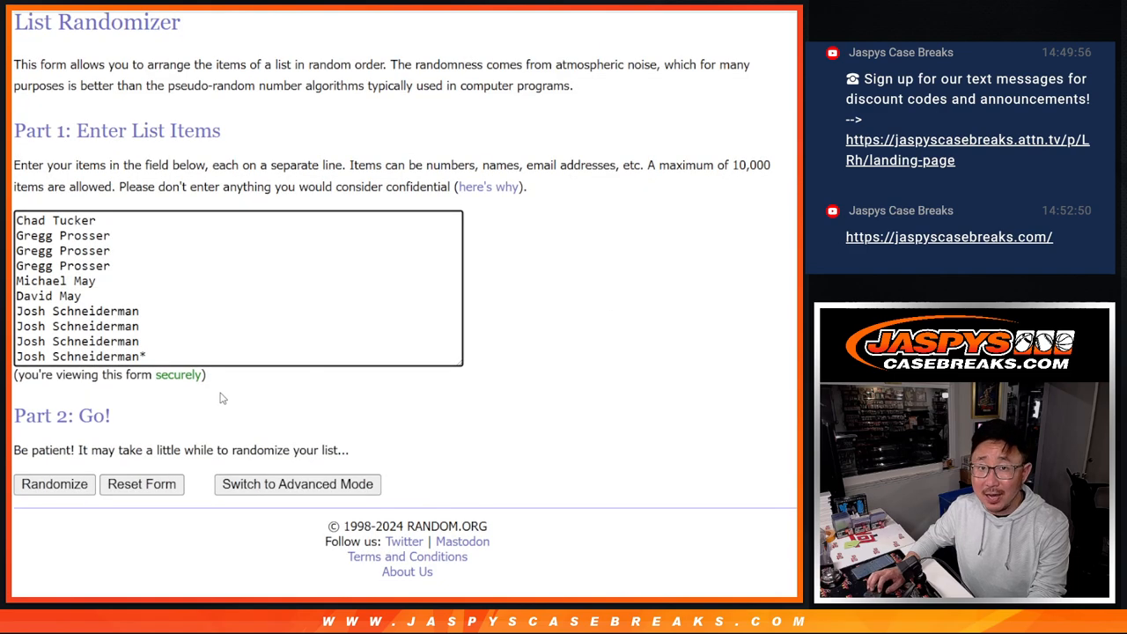
# - Shuffle the ten participant names repeatedly and copy the final order
pyautogui.click(54, 483)
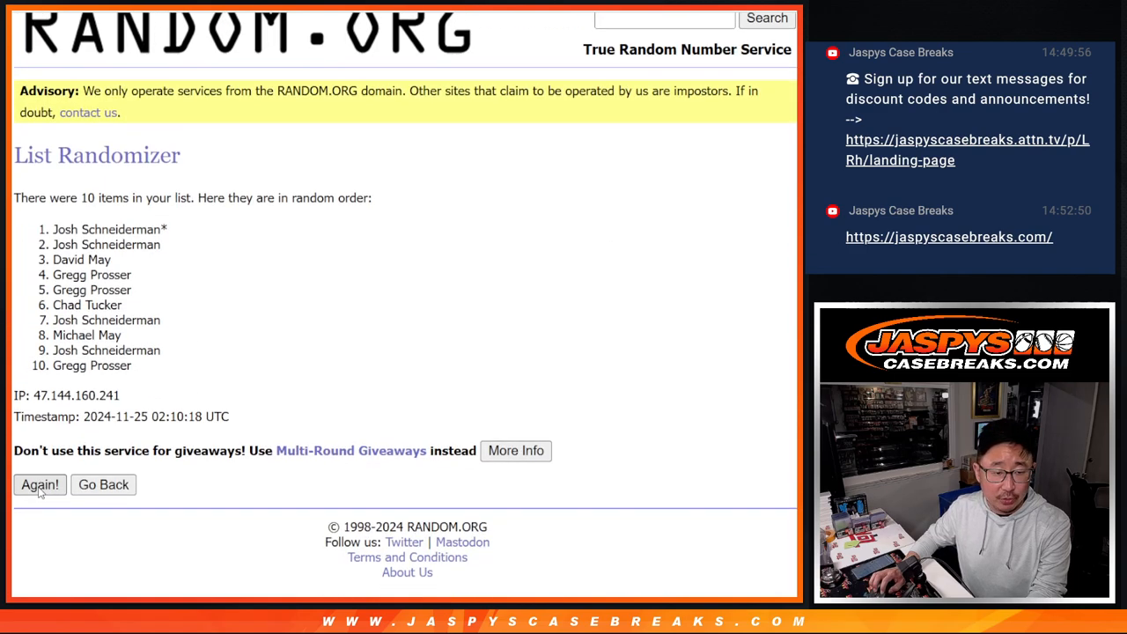
pyautogui.click(40, 484)
pyautogui.click(40, 484)
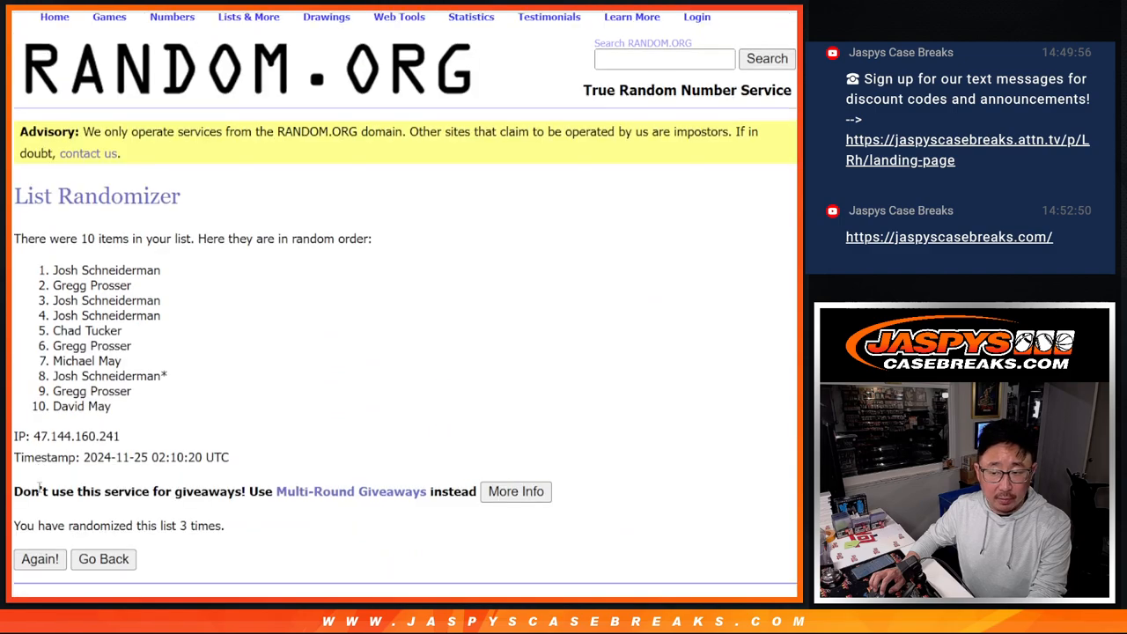
pyautogui.click(40, 484)
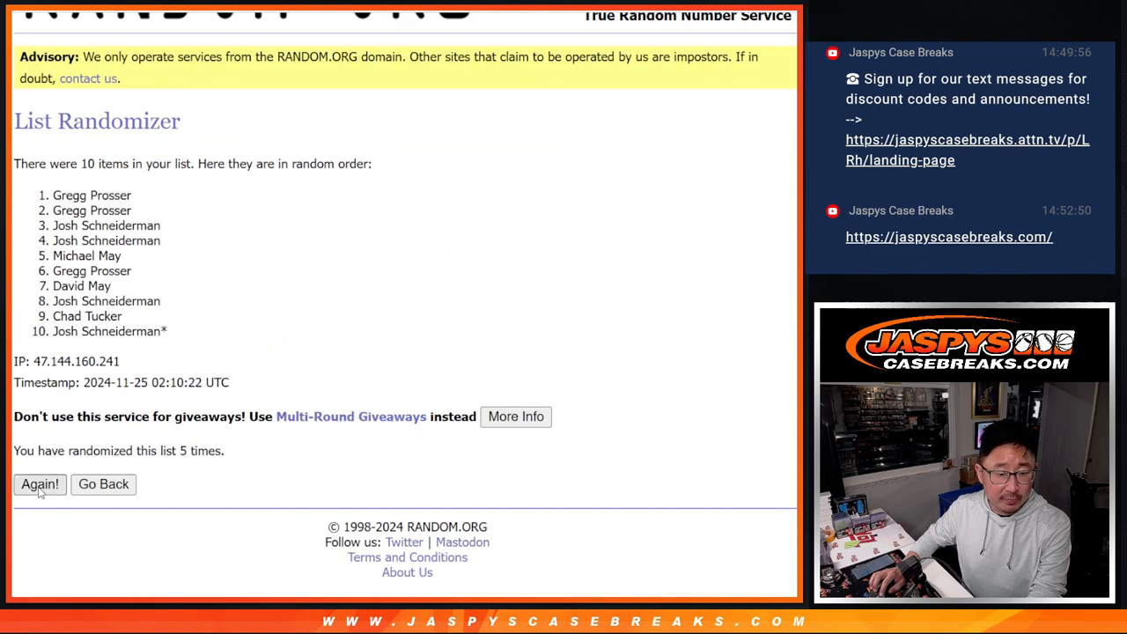
pyautogui.press('F5')
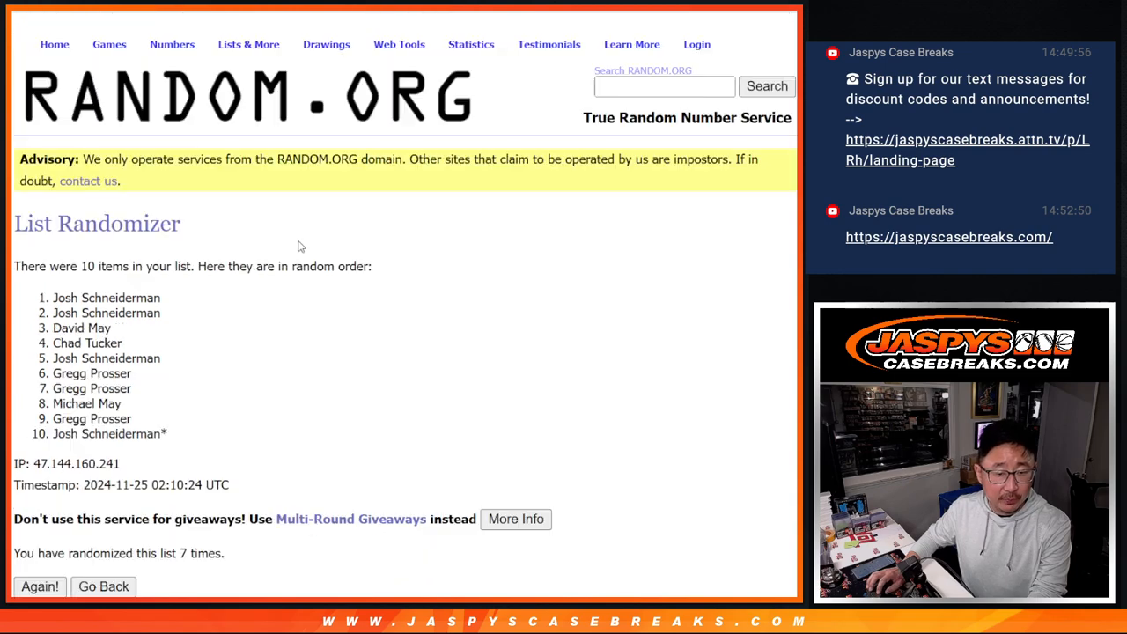
pyautogui.moveTo(51, 192); pyautogui.dragTo(168, 339)
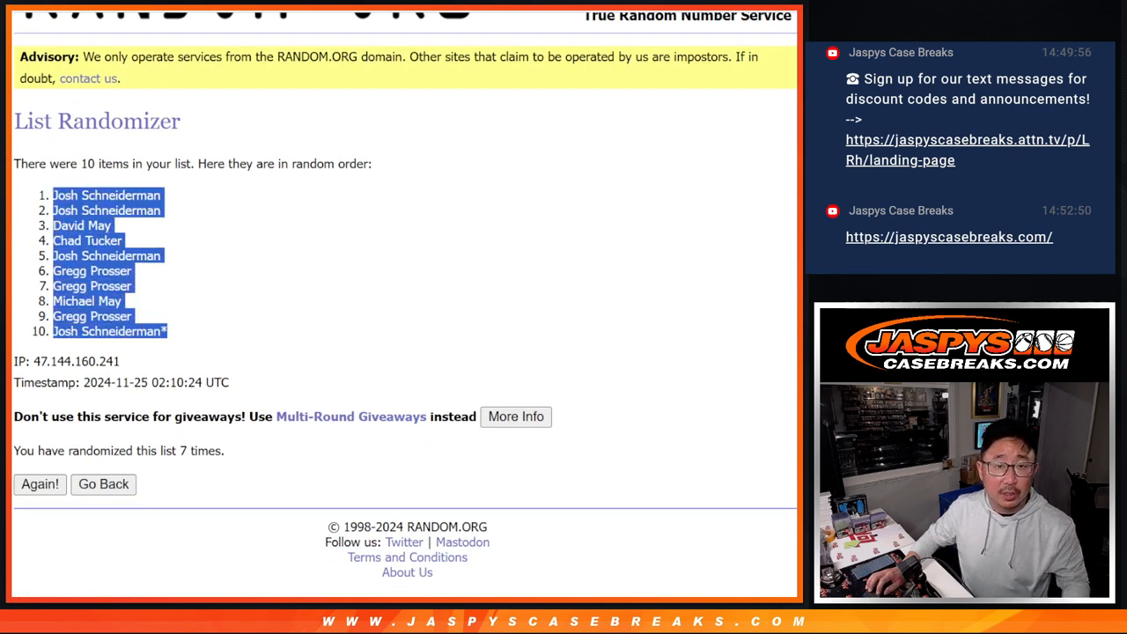
pyautogui.hotkey('ctrl', 'c')
# - Paste the shuffled names into A1:A10 of the spreadsheet and bring up the numbers randomizer
pyautogui.hotkey('alt', 'Tab')
pyautogui.click(117, 140)
pyautogui.hotkey('ctrl', 'v')
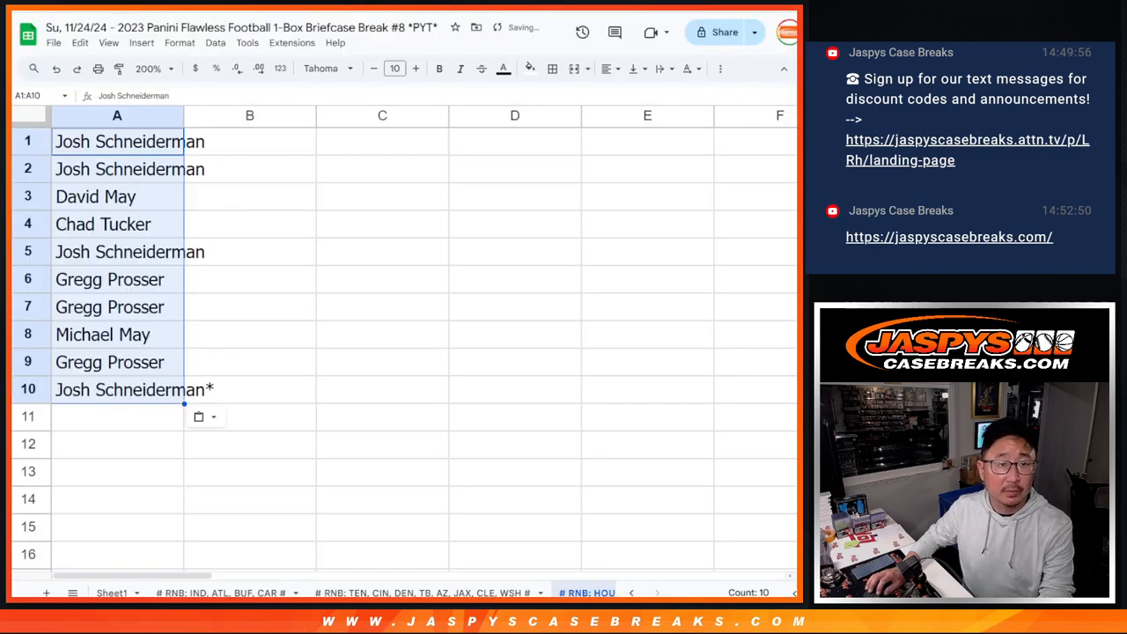
pyautogui.hotkey('alt', 'Tab')
pyautogui.hotkey('ctrl', 'Tab')
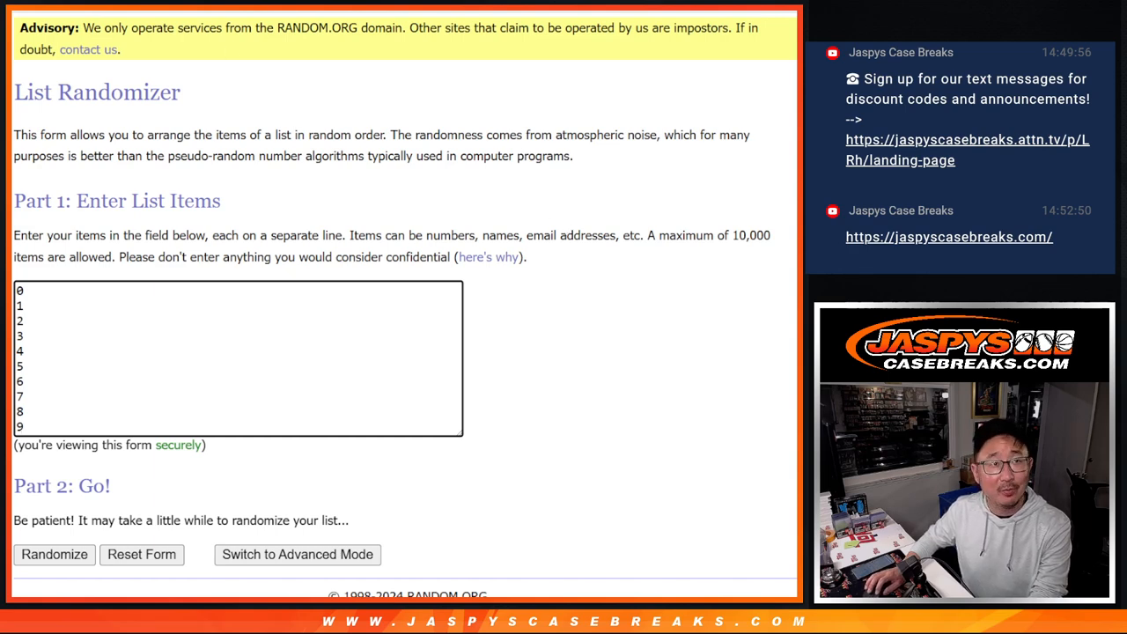
# - Cycle through the dice roller page and start shuffling the numbers 0–9
pyautogui.hotkey('ctrl', 'Tab')
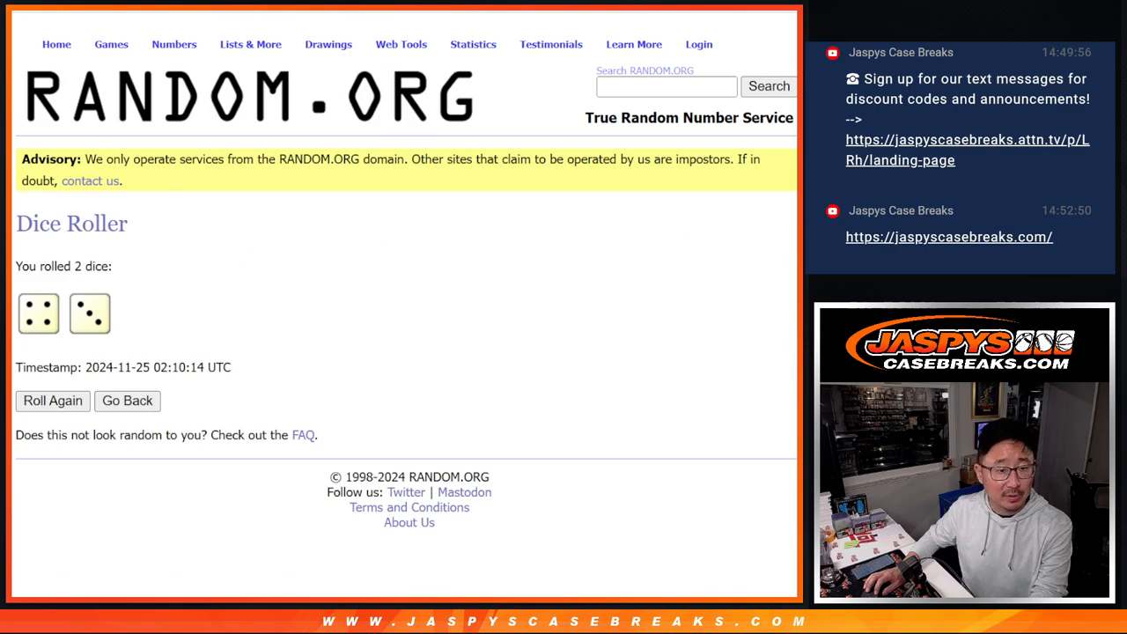
pyautogui.hotkey('ctrl', 'Tab')
pyautogui.hotkey('ctrl', 'Tab')
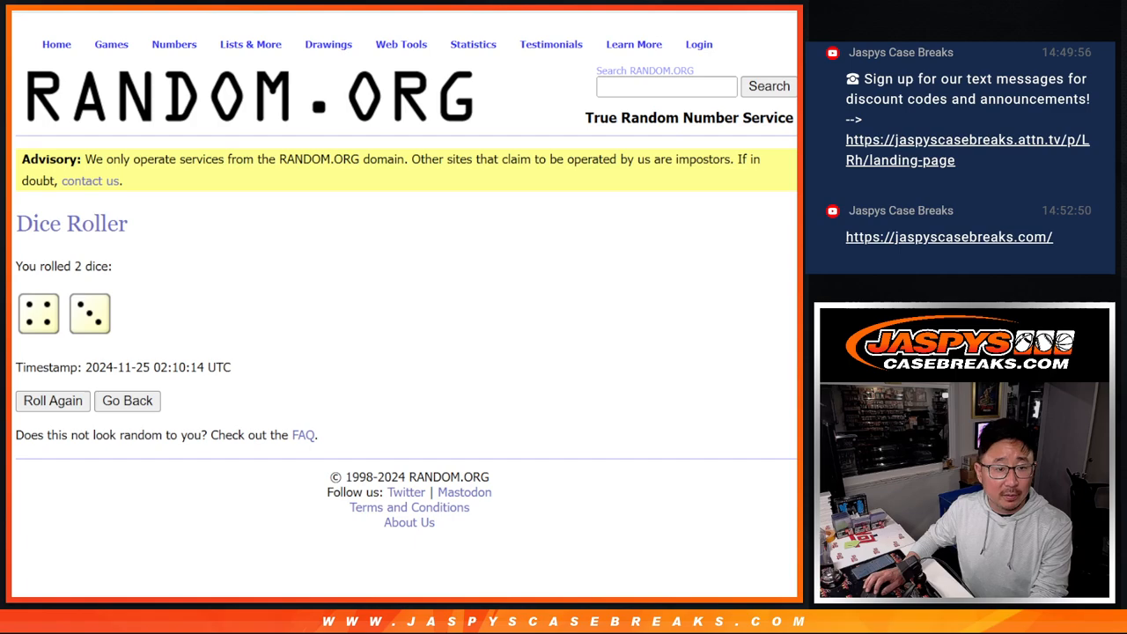
pyautogui.hotkey('ctrl', 'Tab')
pyautogui.click(53, 483)
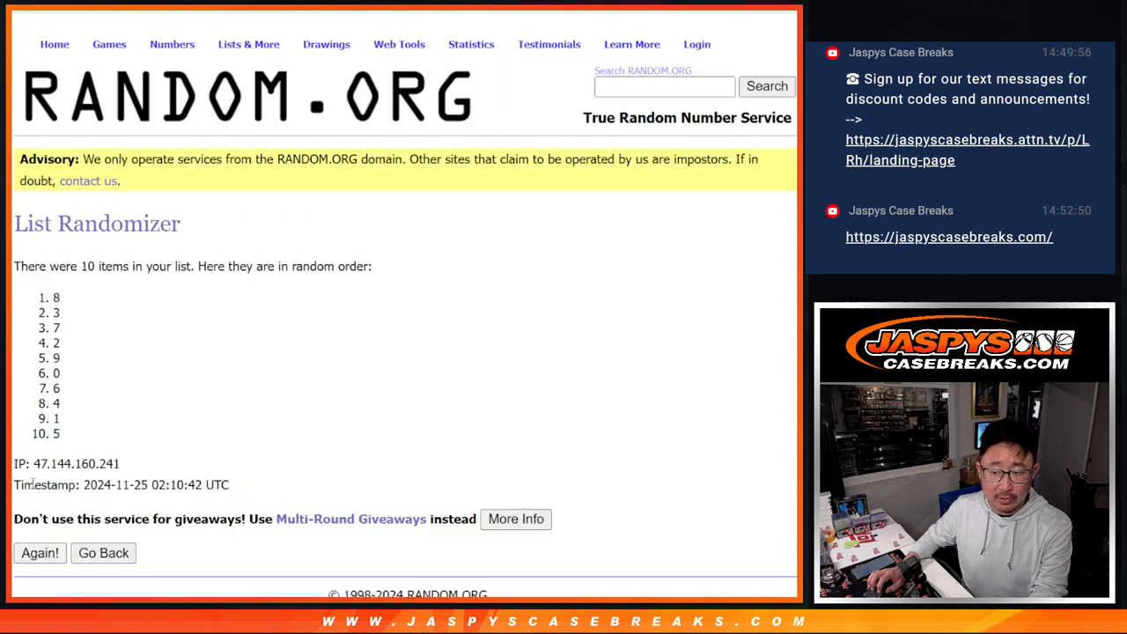
pyautogui.click(39, 484)
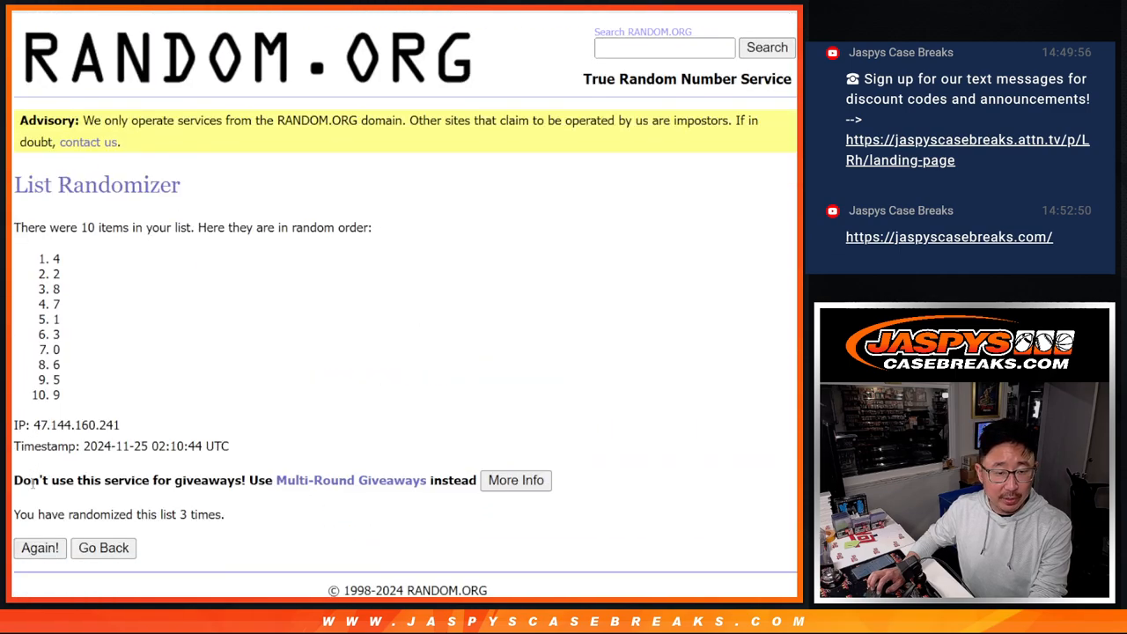
# - Shuffle the numbers into the final order 7, 2, 9, 0, 5, 6, 4, 3, 1, 8 and select them
pyautogui.click(39, 483)
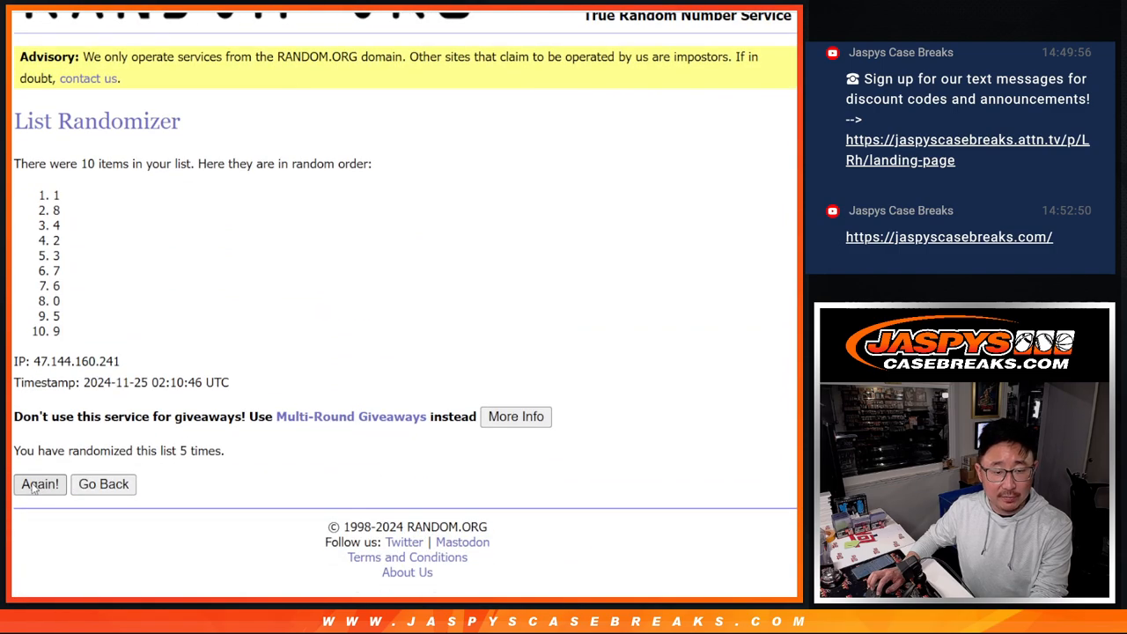
pyautogui.click(40, 484)
pyautogui.click(40, 484)
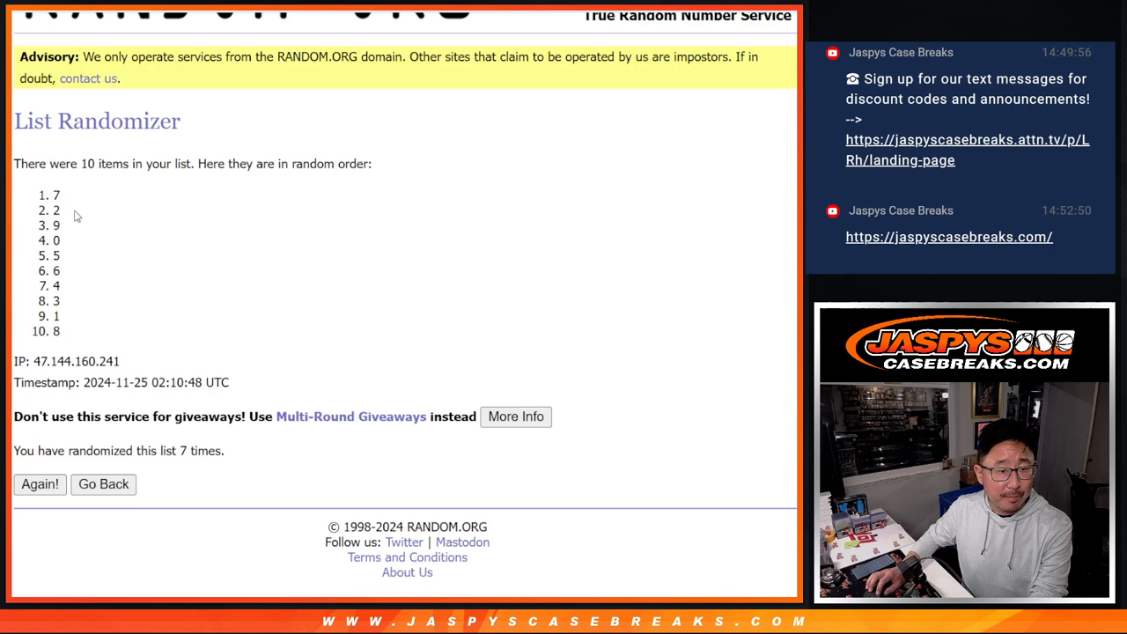
pyautogui.moveTo(53, 195); pyautogui.dragTo(87, 336)
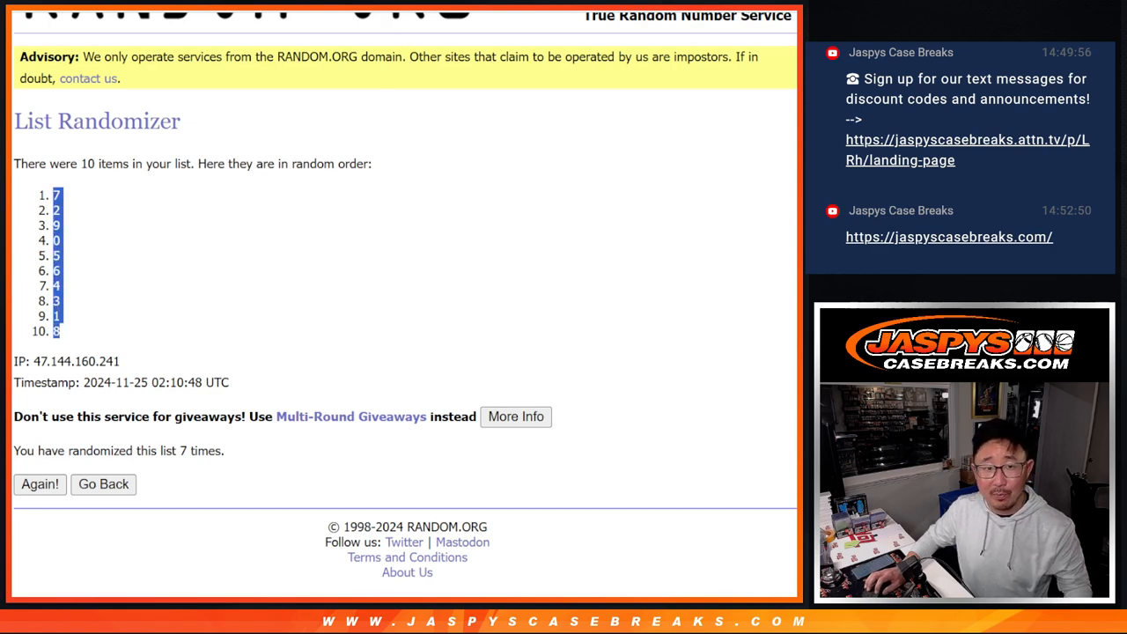
# - Paste the shuffled numbers into B1:B10 beside the names
pyautogui.hotkey('ctrl', 'Tab')
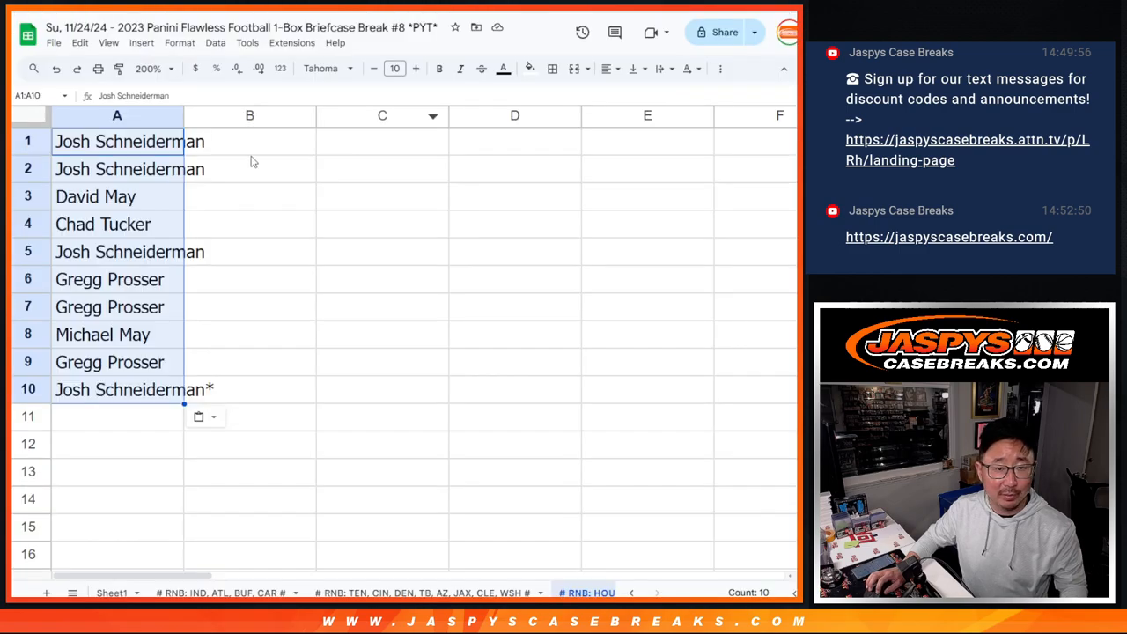
pyautogui.click(250, 147)
pyautogui.hotkey('ctrl', 'v')
pyautogui.hotkey('ctrl', 'Tab')
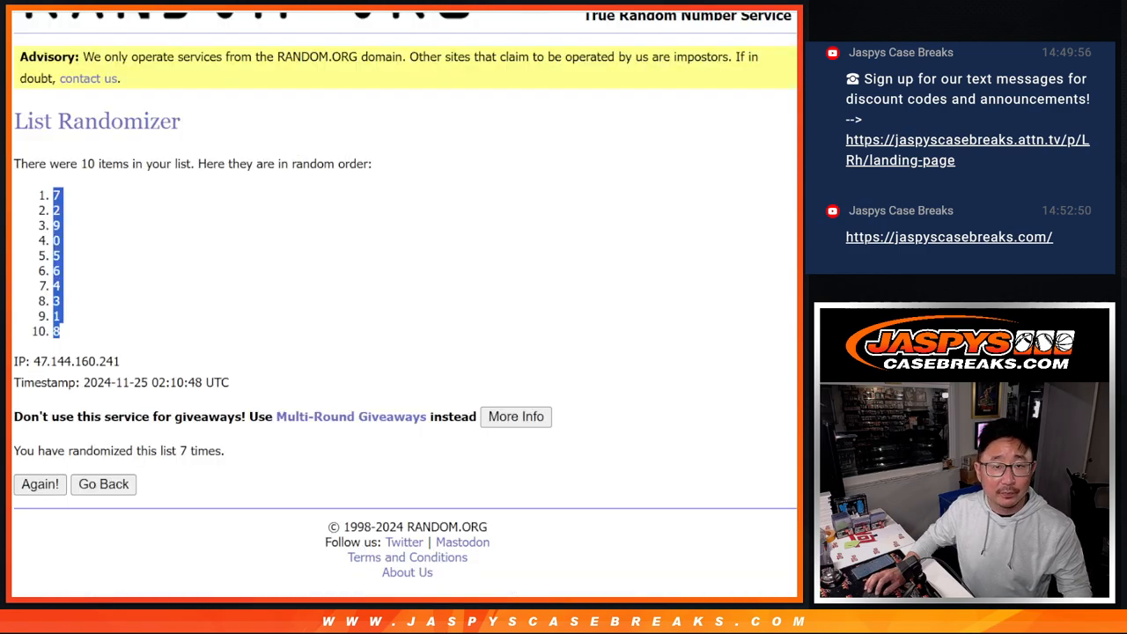
pyautogui.hotkey('ctrl', 'Tab')
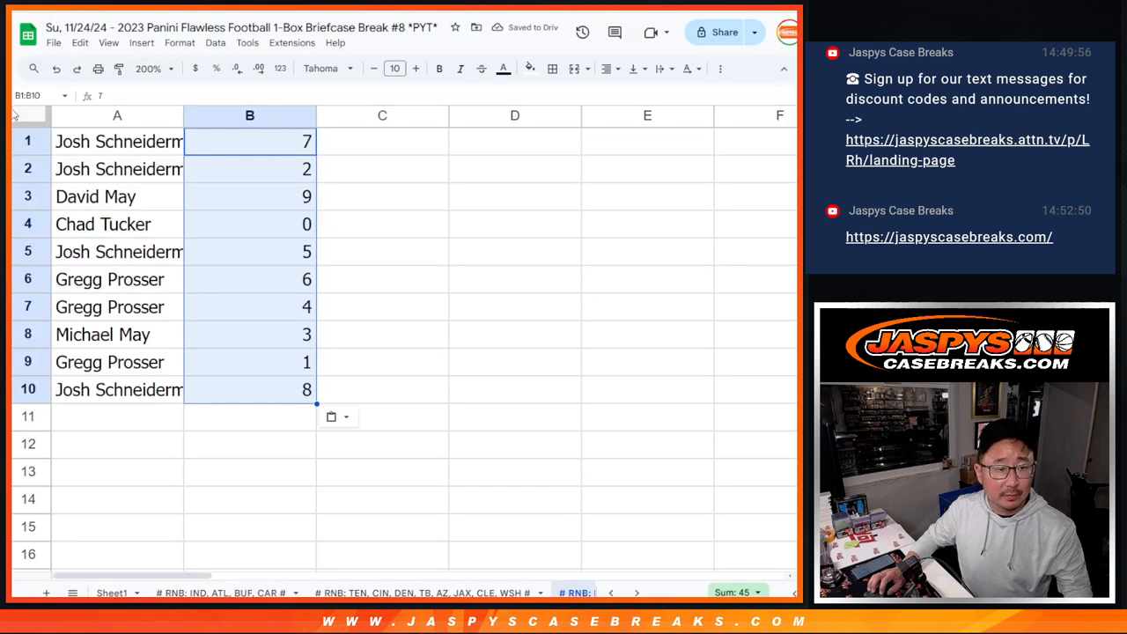
# - Set the whole sheet to 12-point Aleo and auto-fit the columns
pyautogui.click(20, 115)
pyautogui.click(325, 69)
pyautogui.click(332, 200)
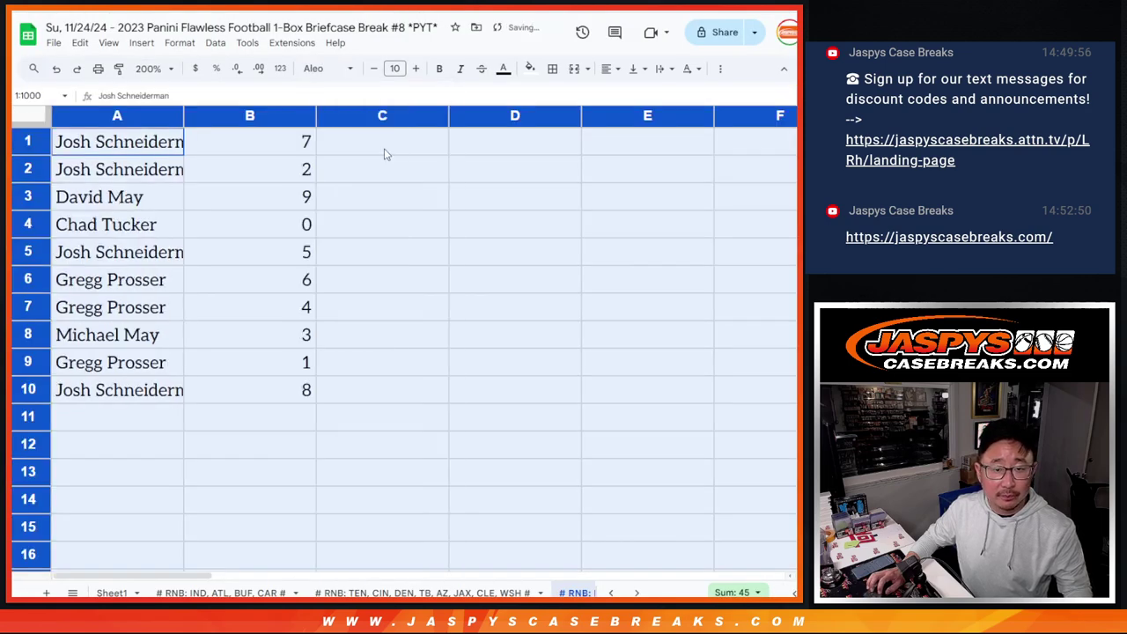
pyautogui.click(395, 69)
pyautogui.write('12')
pyautogui.press('Return')
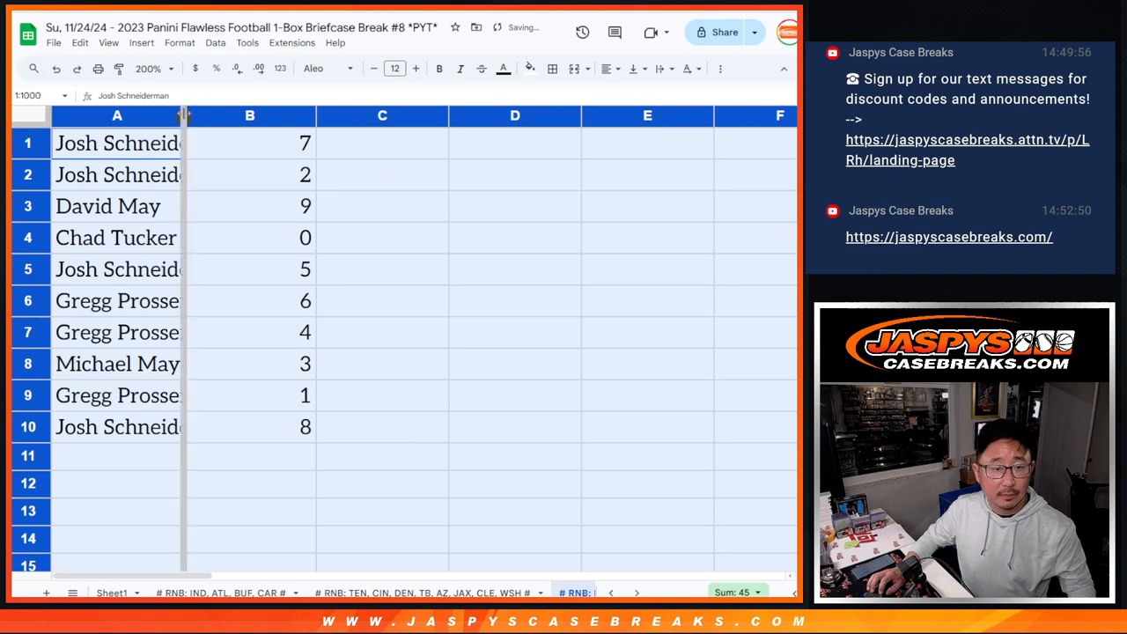
pyautogui.doubleClick(315, 116)
pyautogui.click(367, 176)
# - Sort the rows by column B ascending so the numbers run 0–9
pyautogui.press('Down')
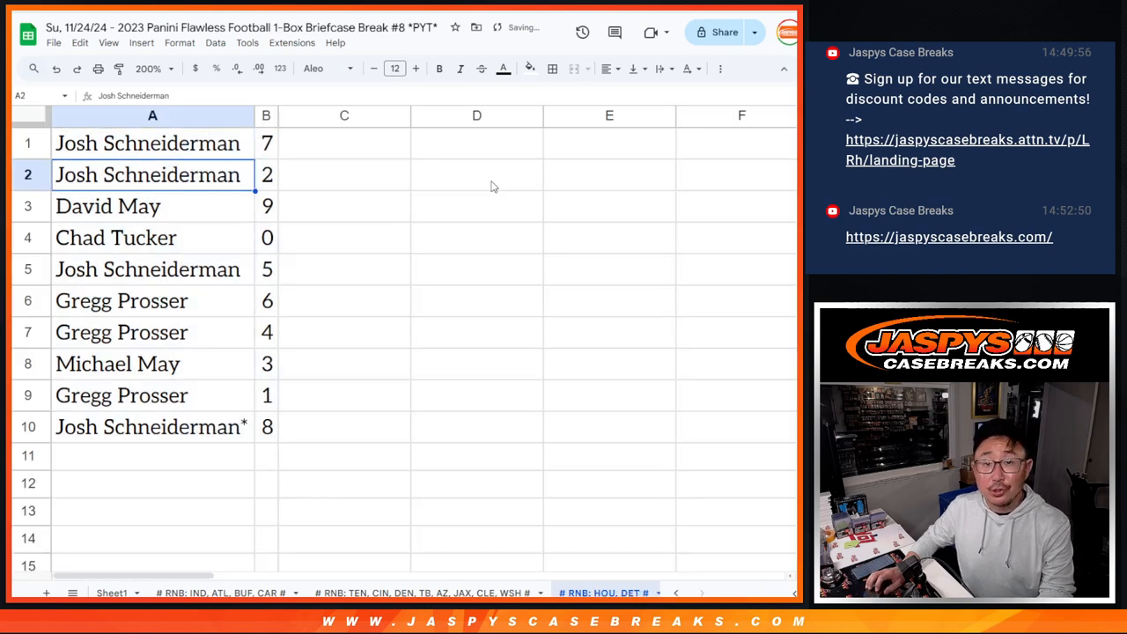
pyautogui.press('Down')
pyautogui.press('Down')
pyautogui.press('Down')
pyautogui.press('Down')
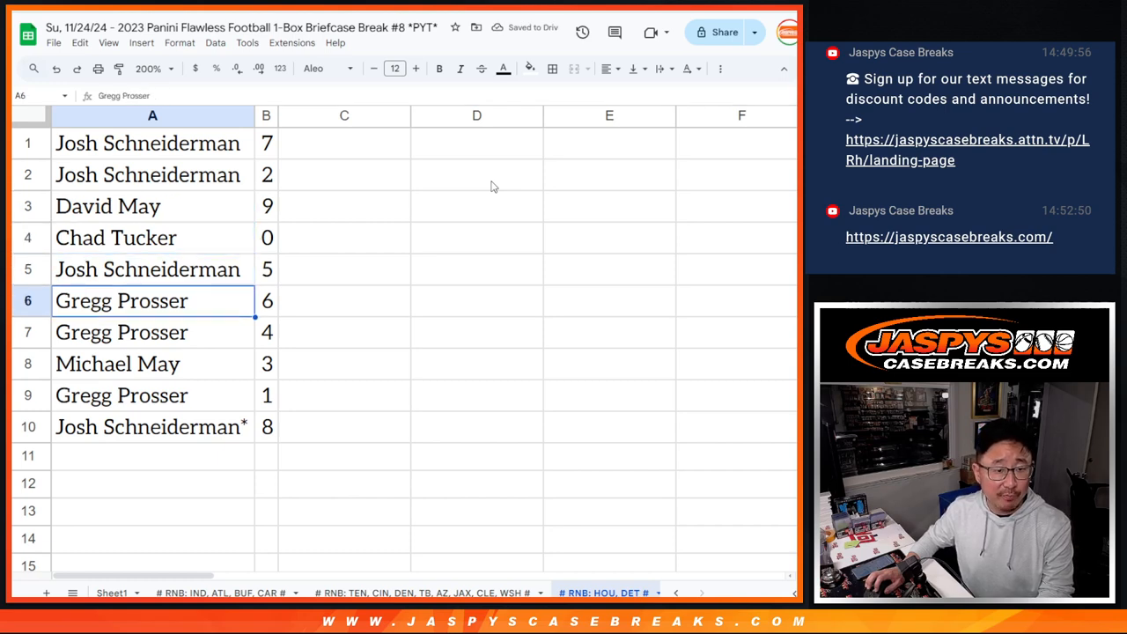
pyautogui.press('Down')
pyautogui.press('Down')
pyautogui.press('Down')
pyautogui.press('Down')
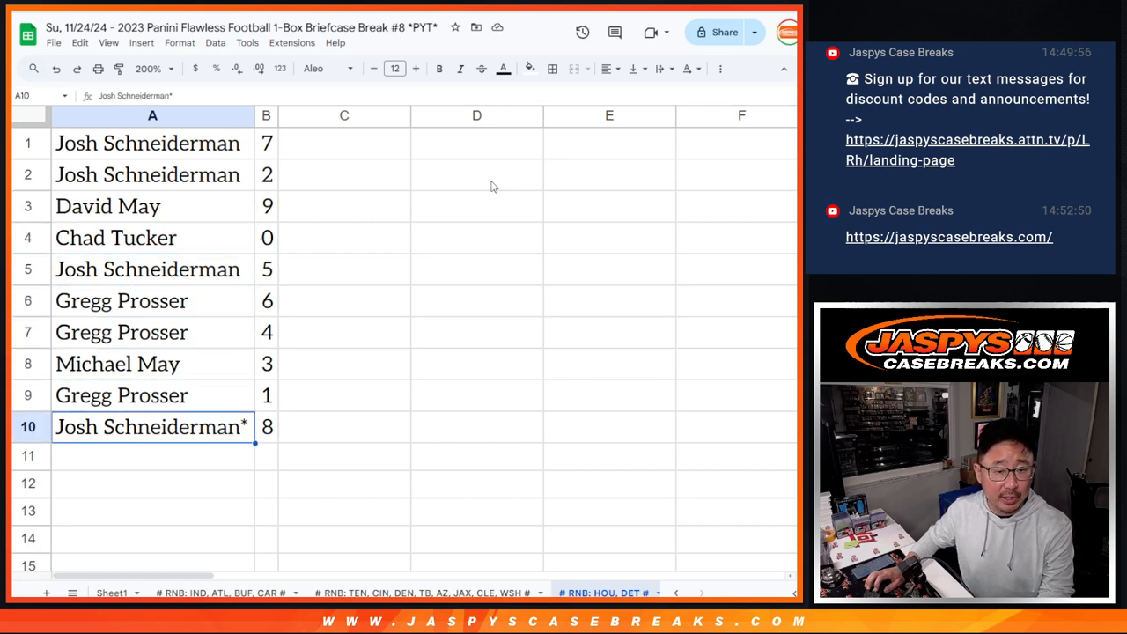
pyautogui.rightClick(266, 116)
pyautogui.click(357, 392)
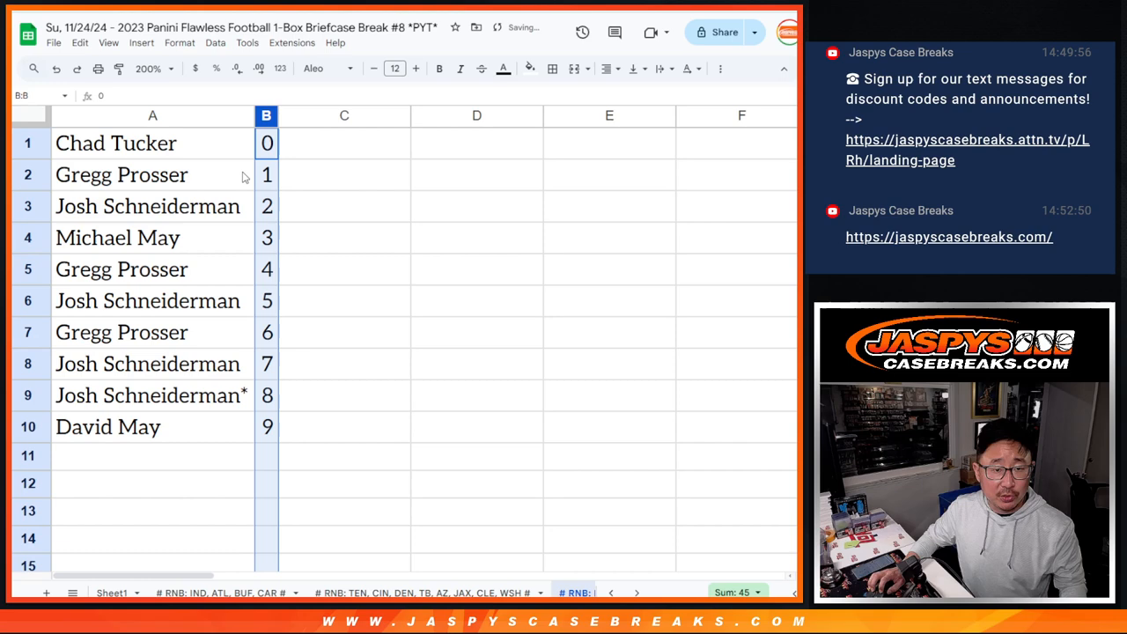
# - Apply all borders and center alignment to the A1:B10 table
pyautogui.moveTo(220, 147); pyautogui.dragTo(267, 426)
pyautogui.click(552, 68)
pyautogui.click(559, 97)
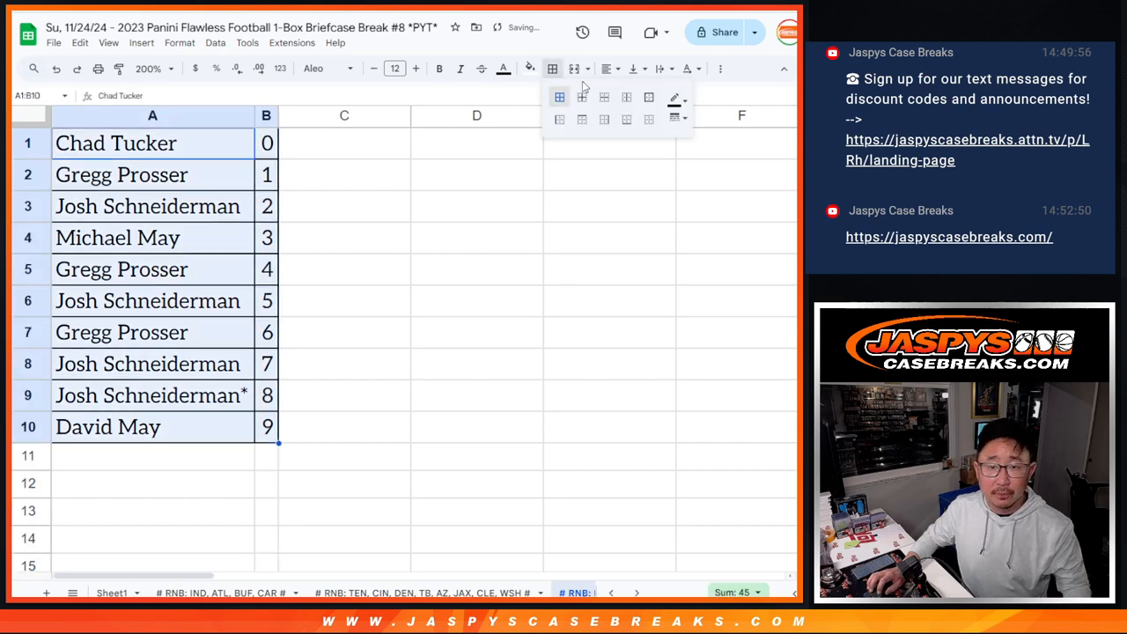
pyautogui.click(611, 68)
pyautogui.click(626, 97)
pyautogui.click(321, 146)
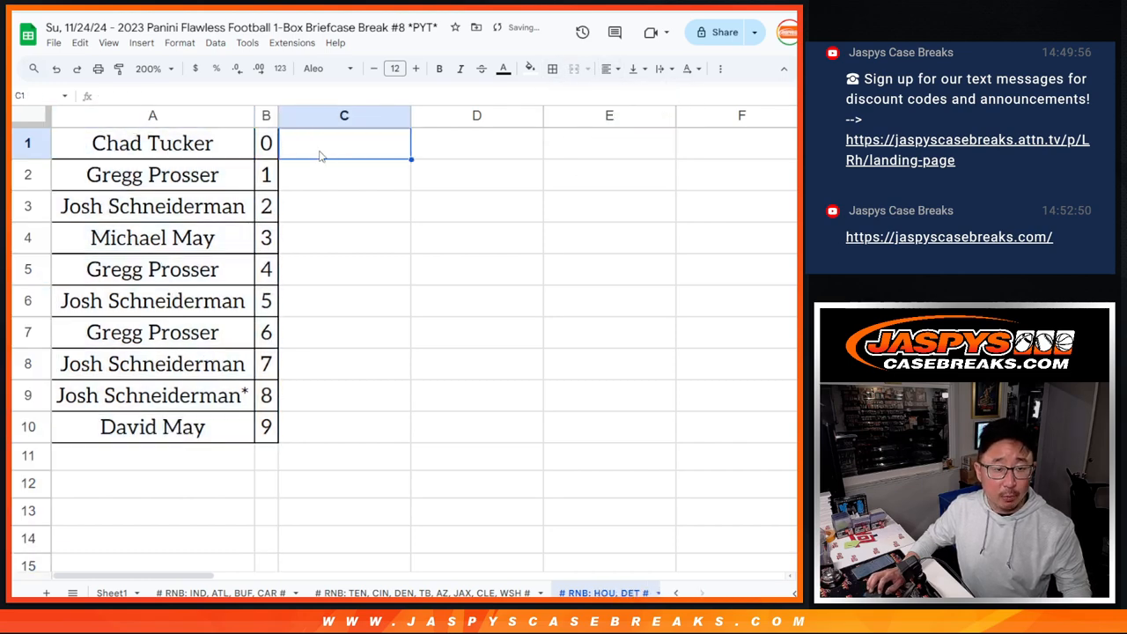